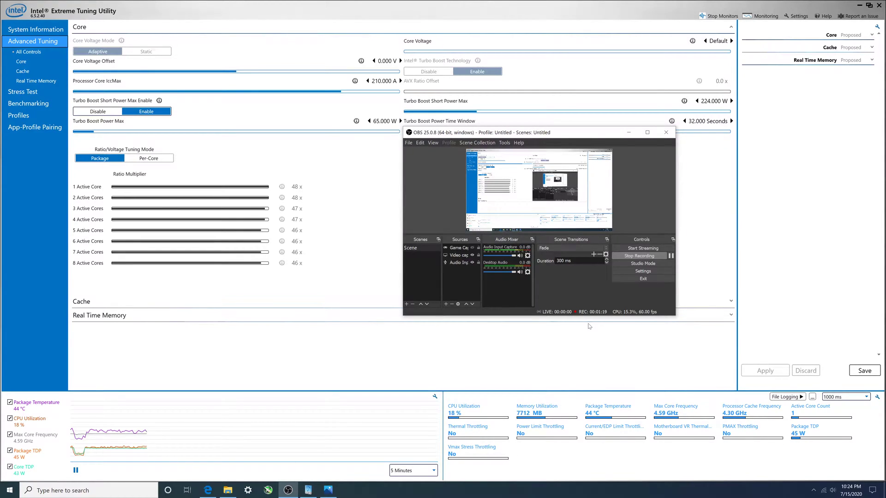
{"action": "left_click", "coordinate": [309, 332]}
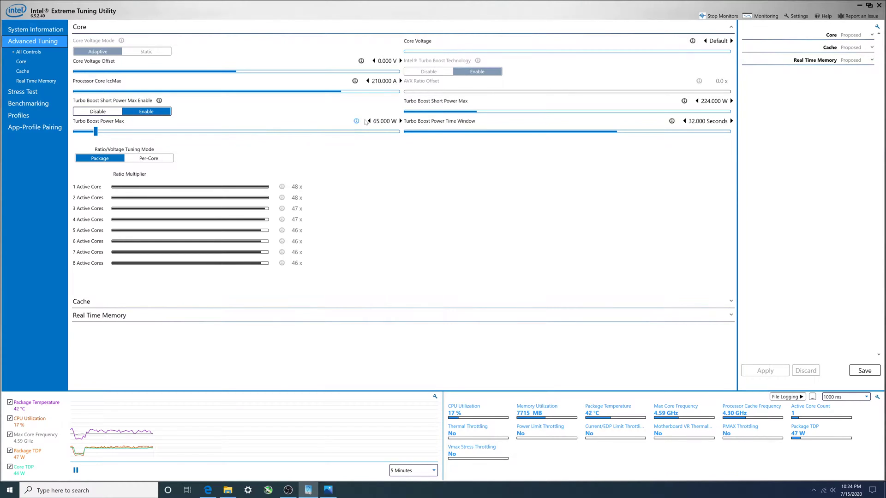
Step: View the 'cinebench 65w' and 65W XTU benchmark screenshots (3296 Marks, 71 °C), minimizing Photos after each
{"action": "mouse_move", "coordinate": [356, 122]}
{"action": "mouse_move", "coordinate": [684, 101]}
{"action": "mouse_move", "coordinate": [228, 493]}
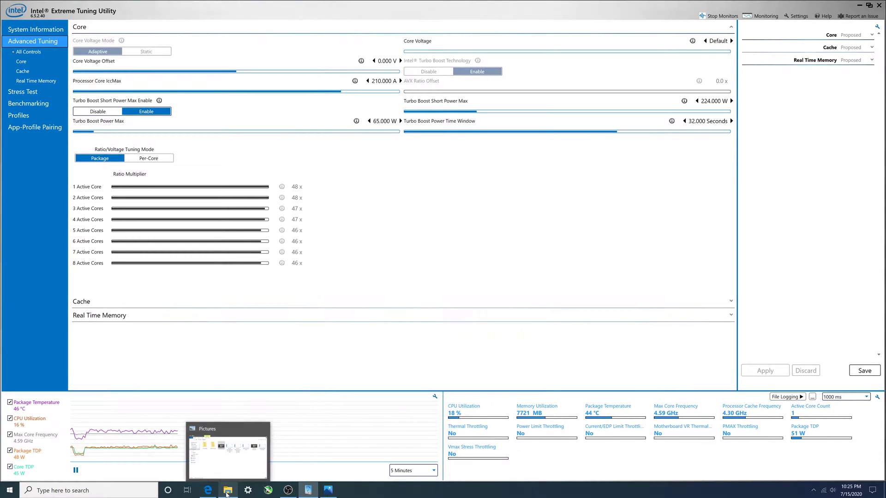
{"action": "left_click", "coordinate": [231, 470]}
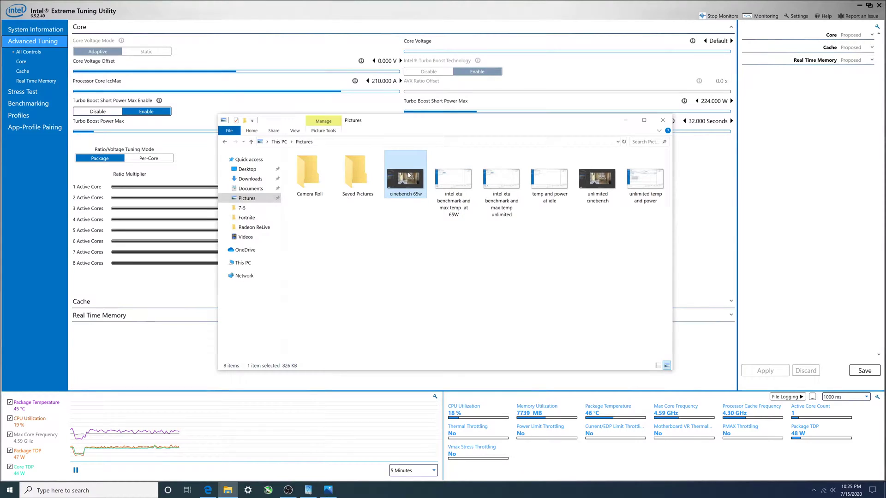
{"action": "double_click", "coordinate": [408, 175]}
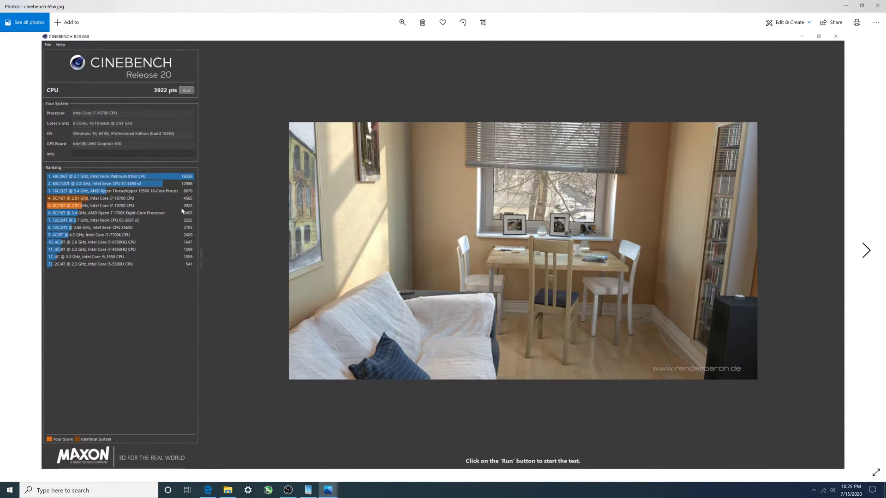
{"action": "left_click", "coordinate": [844, 6]}
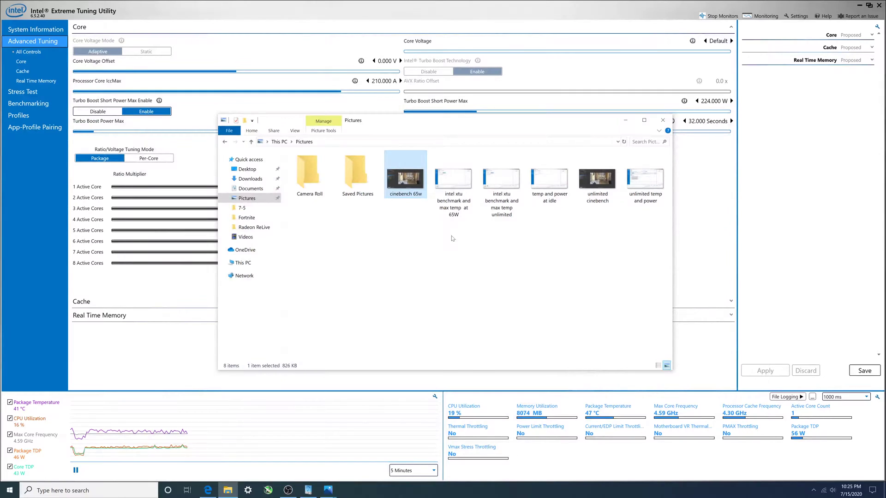
{"action": "double_click", "coordinate": [461, 181]}
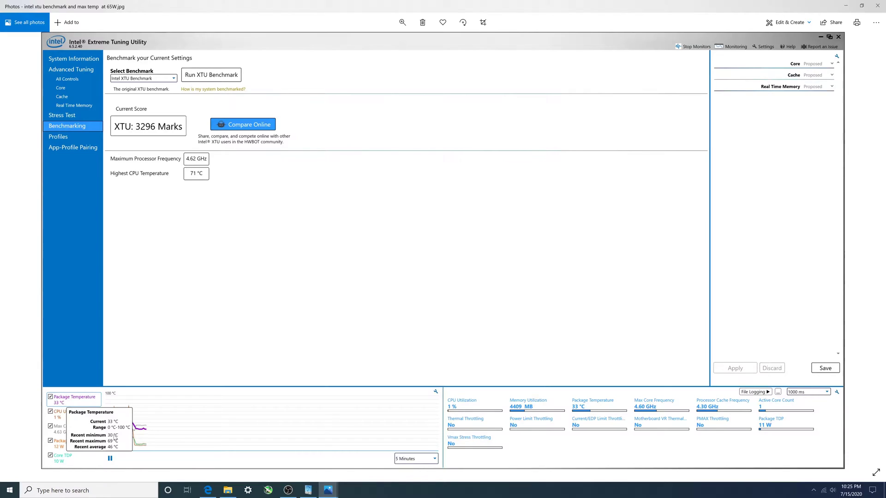
{"action": "left_click", "coordinate": [846, 5]}
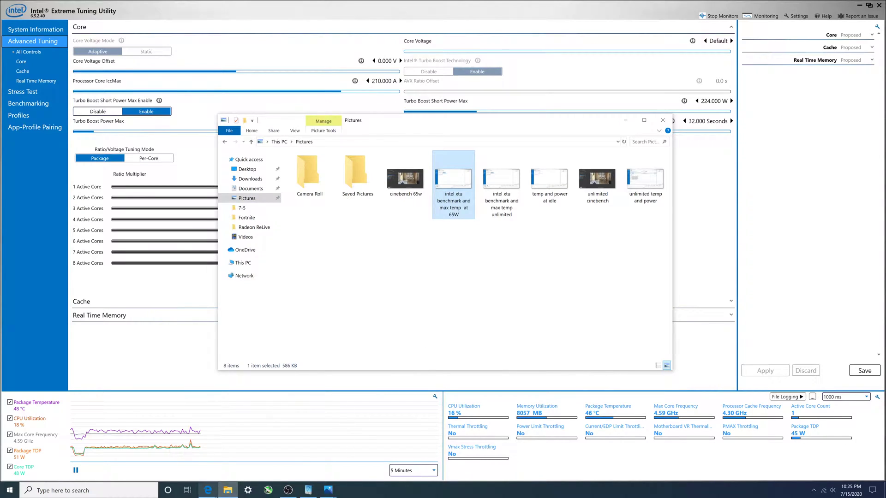
{"action": "left_click", "coordinate": [208, 490]}
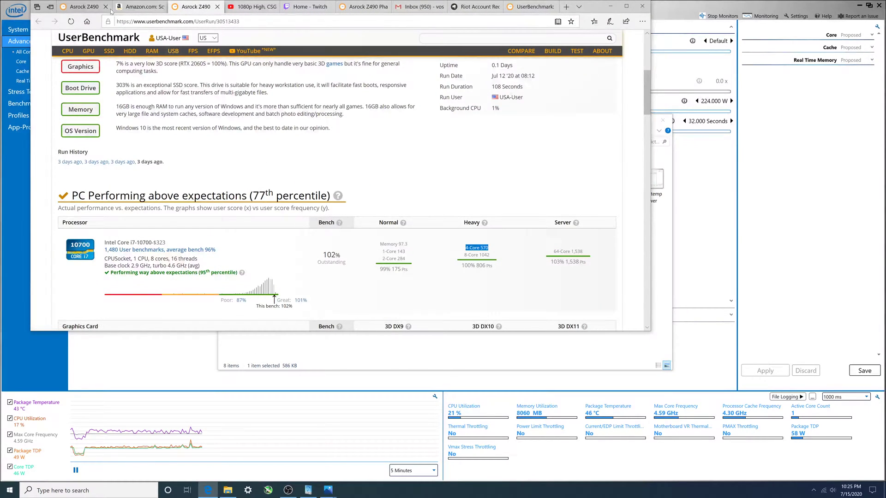
{"action": "key", "text": "ctrl+1"}
{"action": "scroll", "coordinate": [219, 192], "scroll_direction": "up", "scroll_amount": 5}
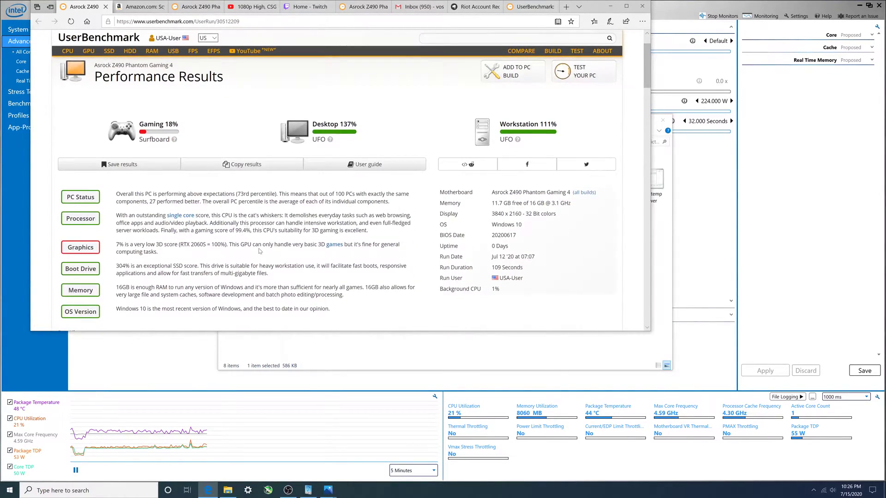
{"action": "scroll", "coordinate": [260, 251], "scroll_direction": "down", "scroll_amount": 5}
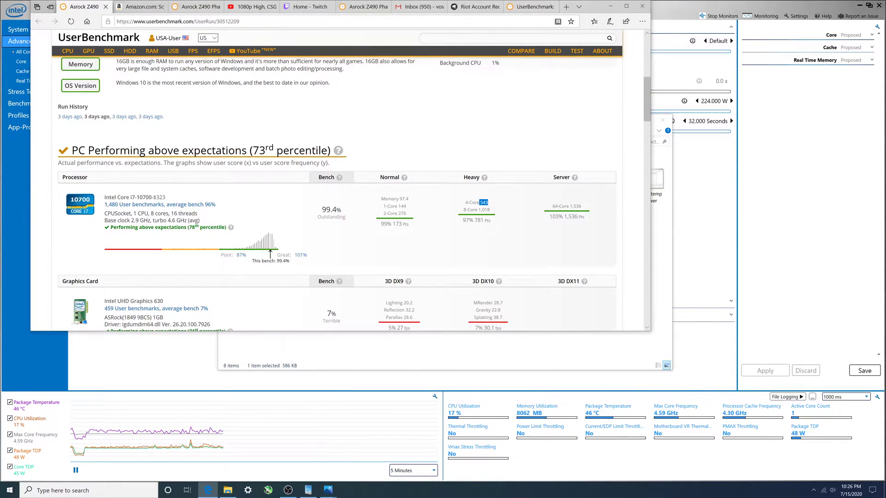
{"action": "left_click_drag", "start_coordinate": [564, 216], "coordinate": [579, 220]}
{"action": "left_click_drag", "start_coordinate": [475, 221], "coordinate": [491, 221]}
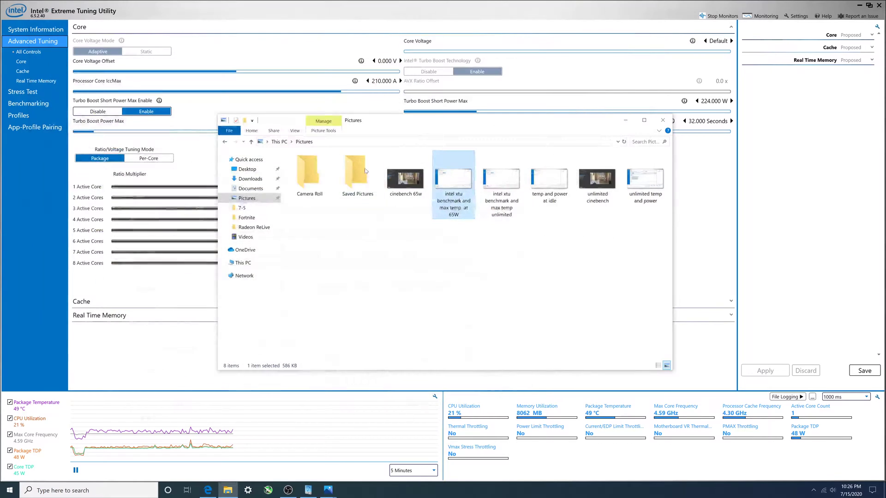
Step: Move the other window aside, bring XTU forward and go to its Benchmarking page
{"action": "left_click", "coordinate": [611, 7]}
{"action": "left_click", "coordinate": [41, 325]}
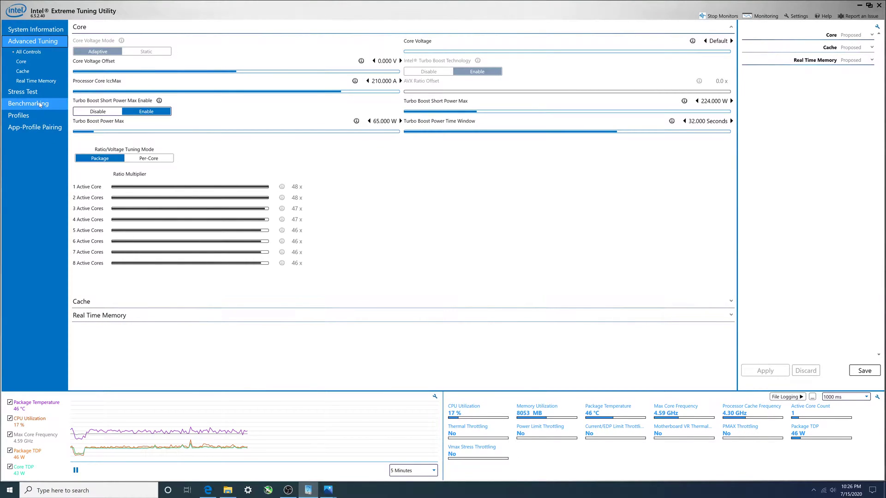
{"action": "left_click", "coordinate": [37, 105]}
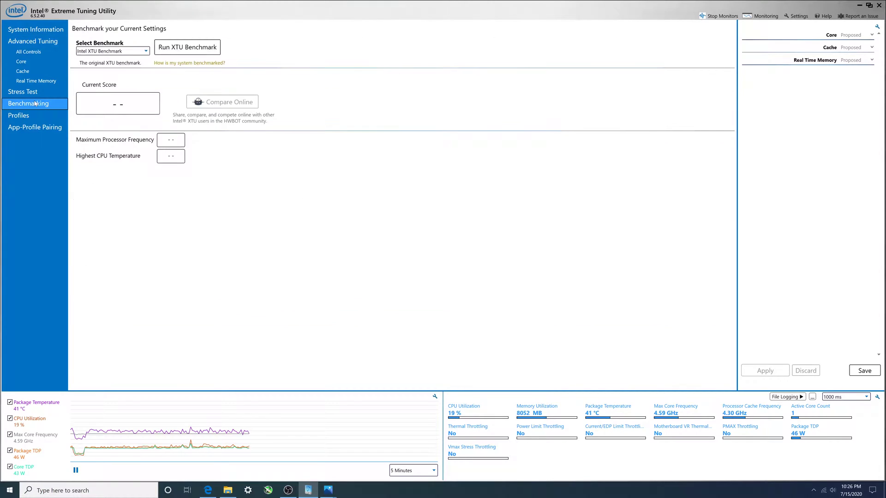
Step: Run the Intel XTU Benchmark at the current 65 W power limits
{"action": "left_click", "coordinate": [183, 48]}
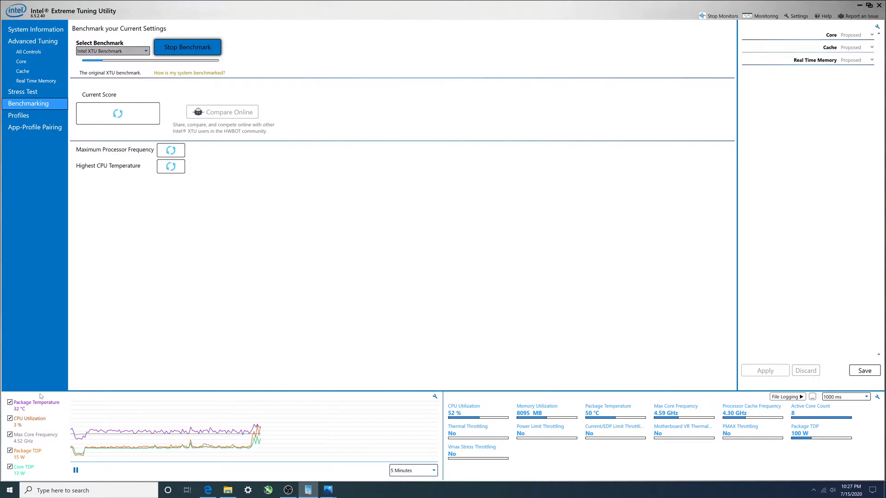
{"action": "mouse_move", "coordinate": [34, 408]}
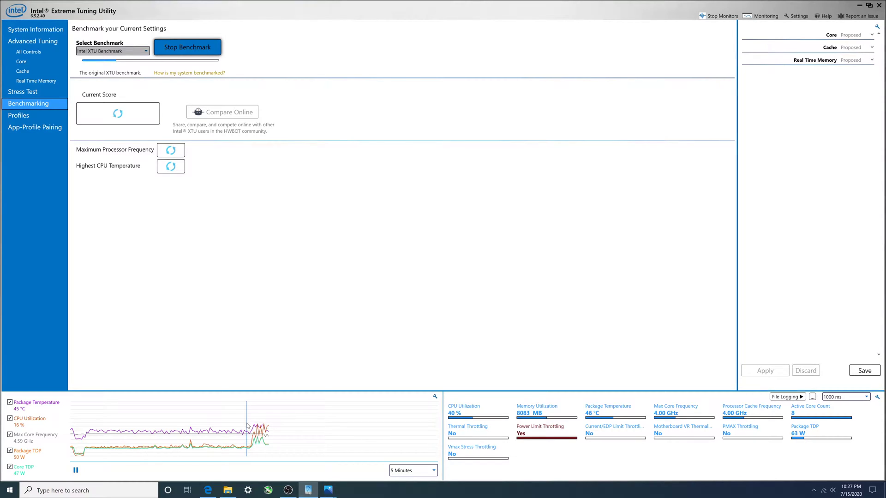
{"action": "mouse_move", "coordinate": [526, 432]}
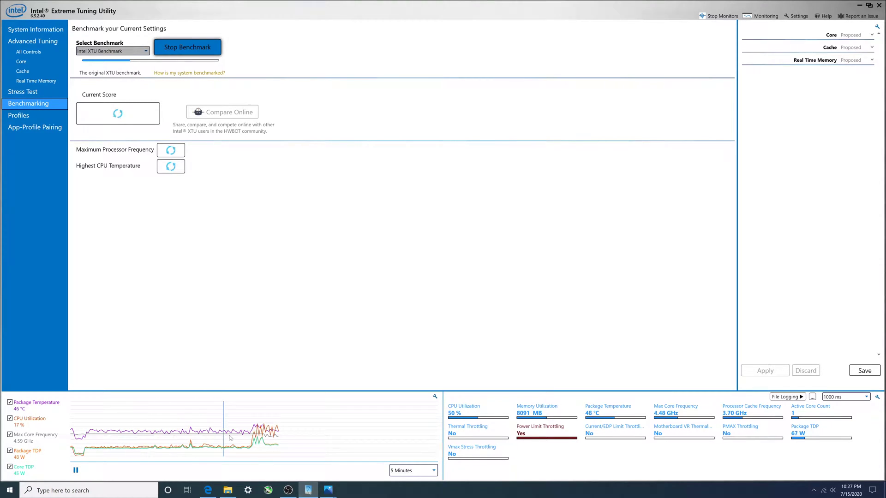
{"action": "mouse_move", "coordinate": [39, 455]}
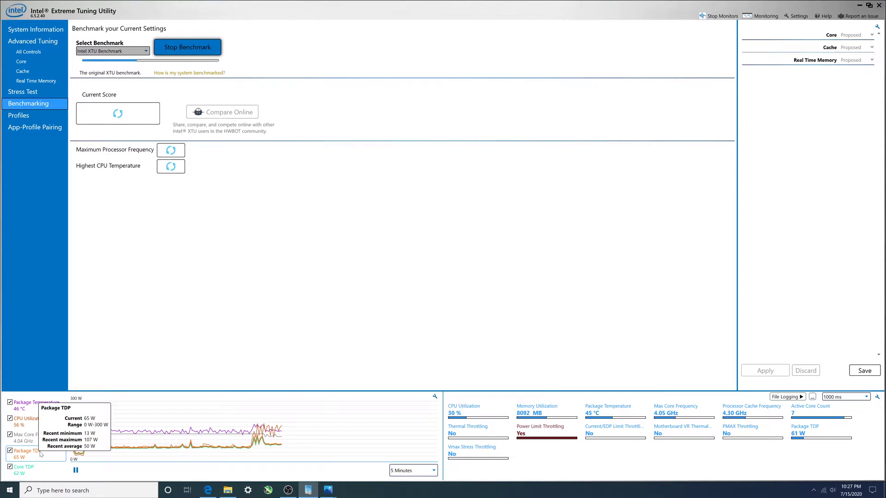
{"action": "mouse_move", "coordinate": [39, 472]}
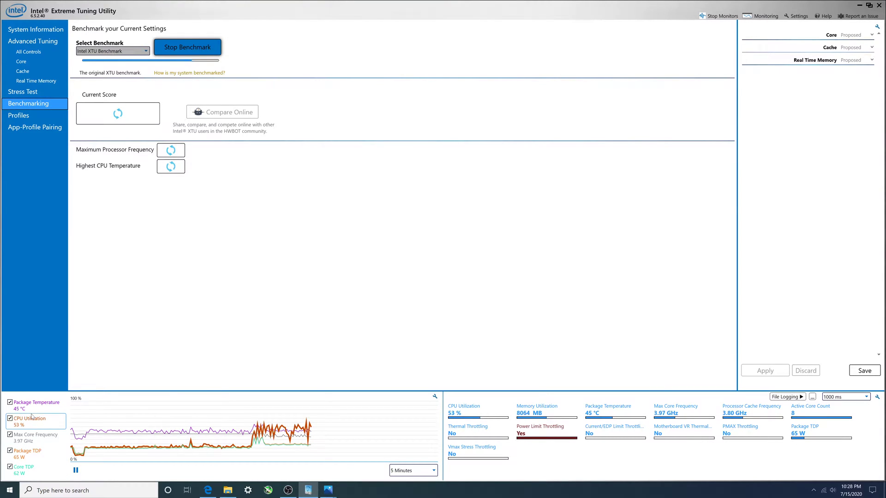
{"action": "mouse_move", "coordinate": [31, 425]}
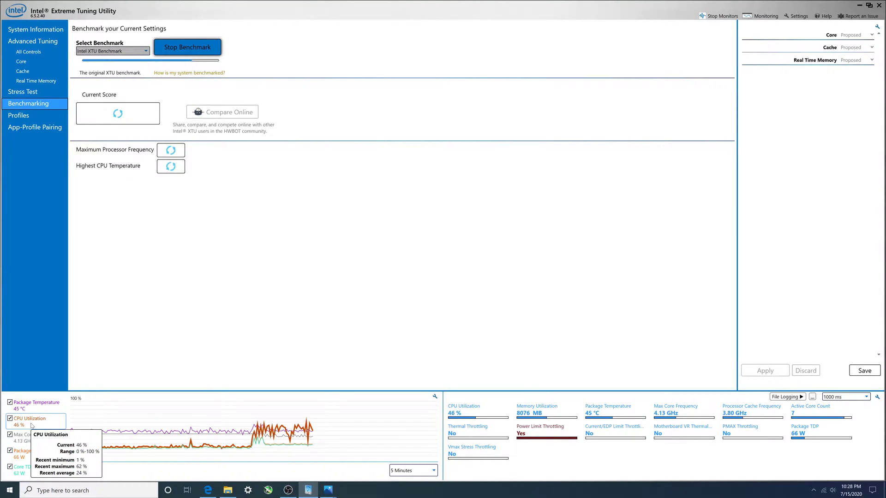
Step: Wait for the XTU benchmark to finish: 2976 Marks, 4.60 GHz, 58 °C
{"action": "mouse_move", "coordinate": [38, 404]}
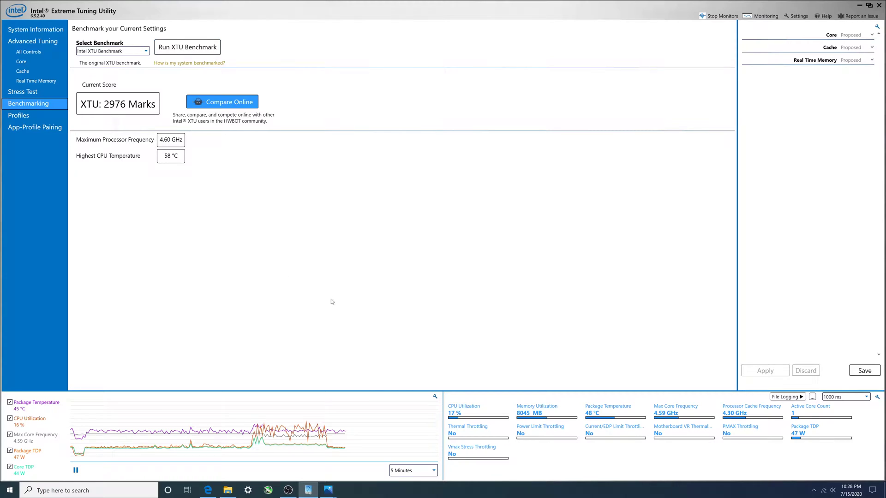
Step: In All Controls, drag Turbo Boost Power Max and Short Power Max from 576.25 W to Unlimited
{"action": "left_click", "coordinate": [38, 52]}
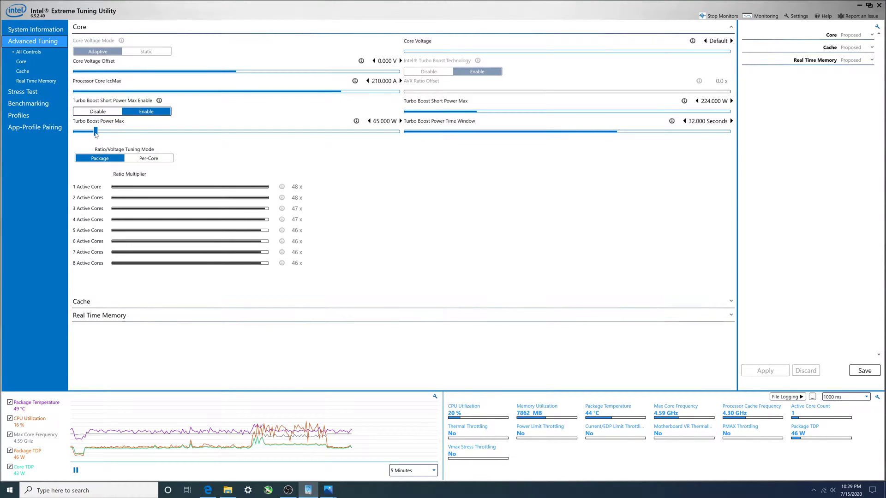
{"action": "left_click_drag", "start_coordinate": [96, 135], "coordinate": [264, 144]}
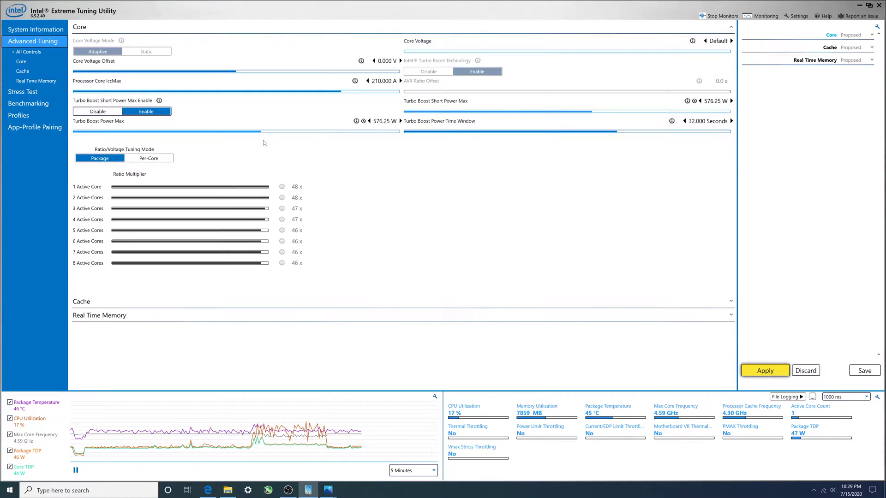
{"action": "mouse_move", "coordinate": [261, 131]}
{"action": "mouse_move", "coordinate": [428, 103]}
{"action": "left_click_drag", "start_coordinate": [261, 132], "coordinate": [407, 131]}
{"action": "left_click_drag", "start_coordinate": [591, 112], "coordinate": [729, 112]}
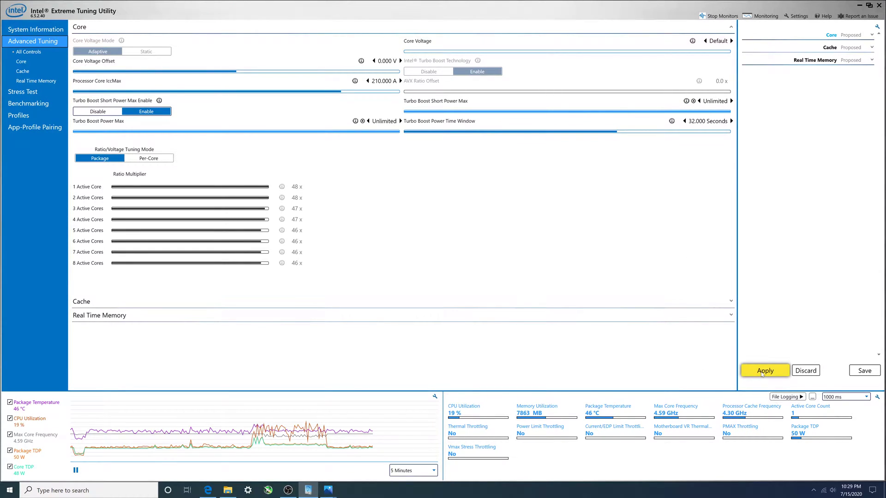
Step: Apply the Unlimited limits, rerun the XTU benchmark, and open the 'unlimited cinebench' screenshot (4764 points)
{"action": "left_click", "coordinate": [762, 372]}
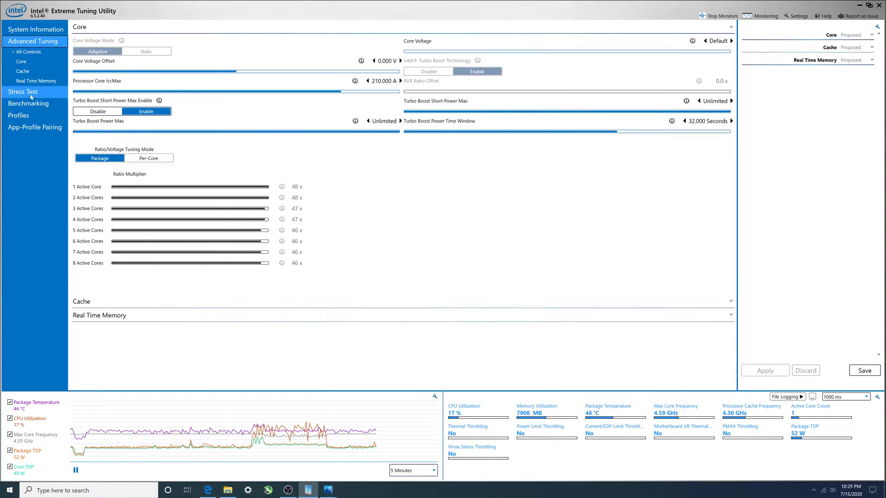
{"action": "left_click", "coordinate": [56, 105]}
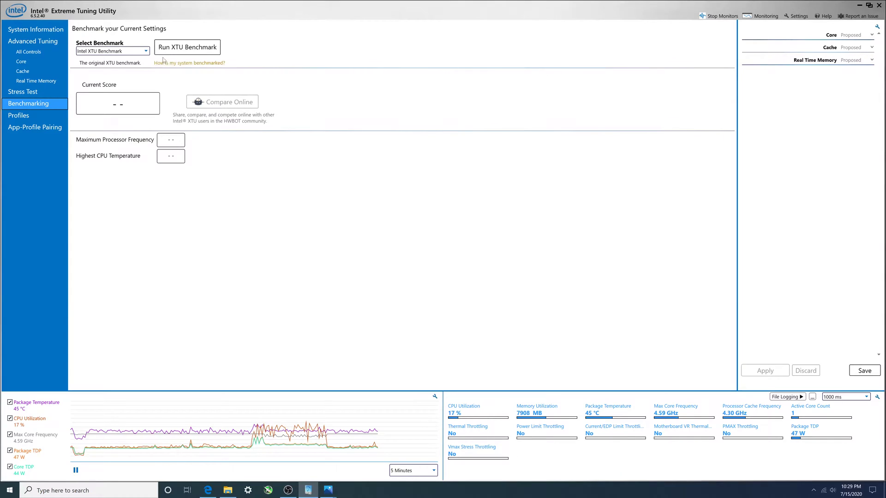
{"action": "left_click", "coordinate": [185, 45]}
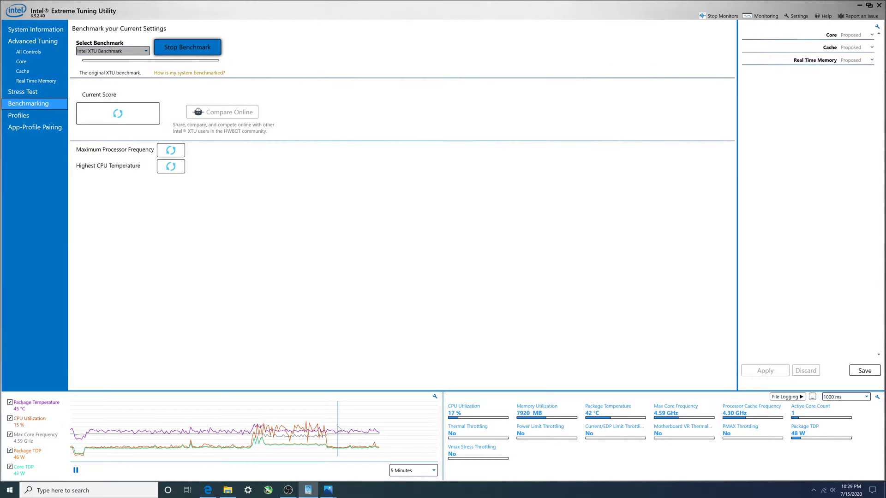
{"action": "left_click", "coordinate": [227, 491]}
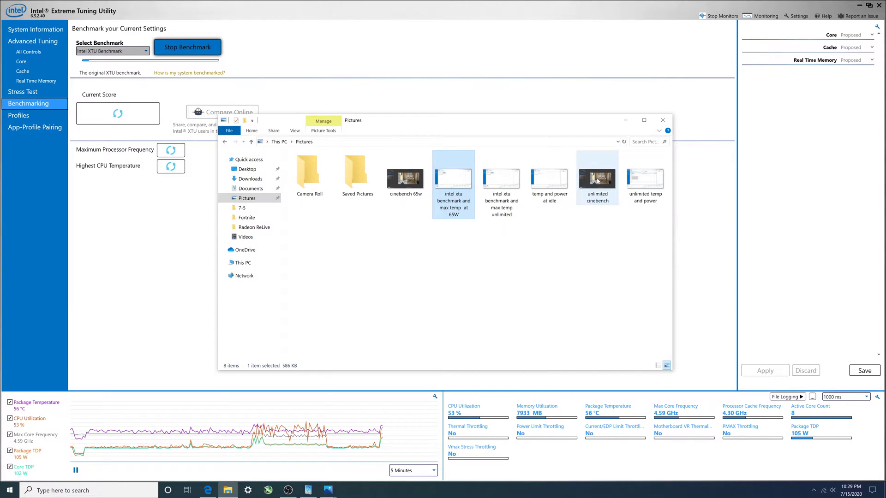
{"action": "double_click", "coordinate": [599, 182]}
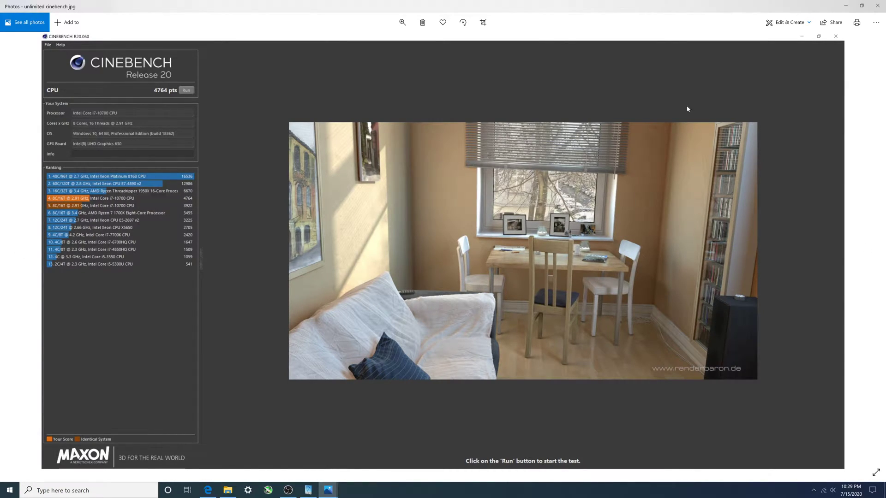
Step: View the unlimited XTU screenshot (3292 Marks, 72 °C) in Photos, then minimize Photos
{"action": "left_click", "coordinate": [847, 7]}
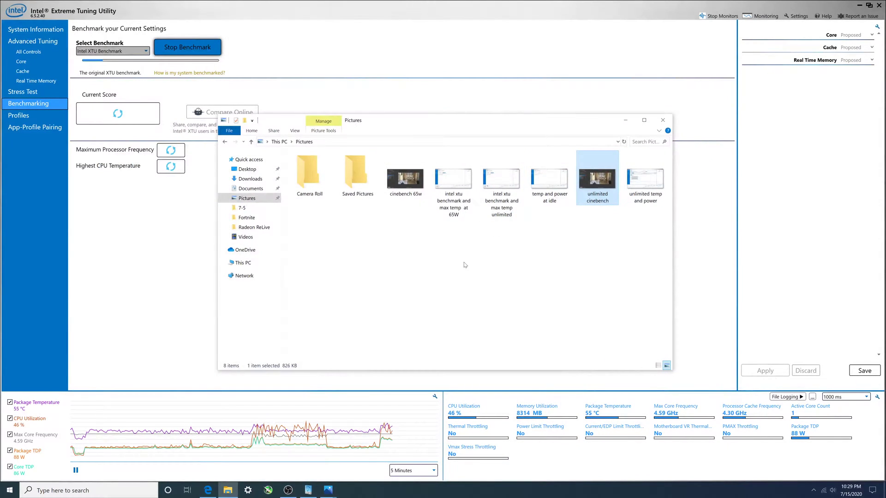
{"action": "double_click", "coordinate": [504, 182]}
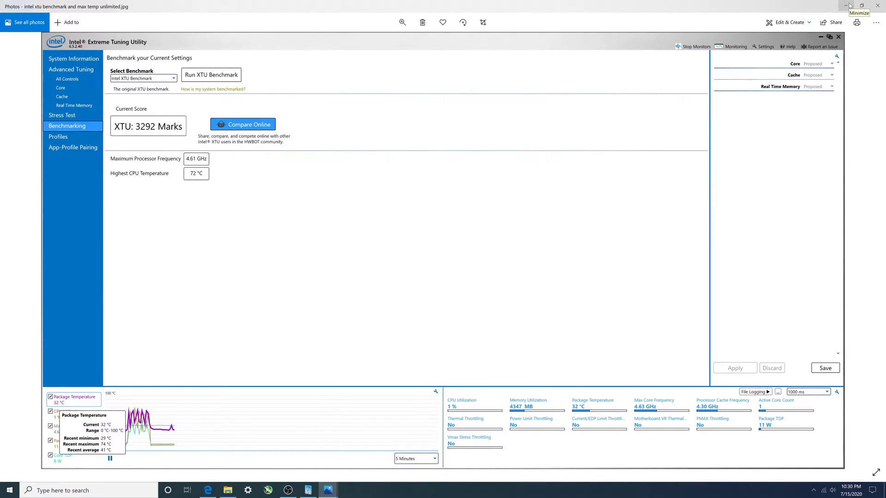
{"action": "left_click", "coordinate": [850, 5]}
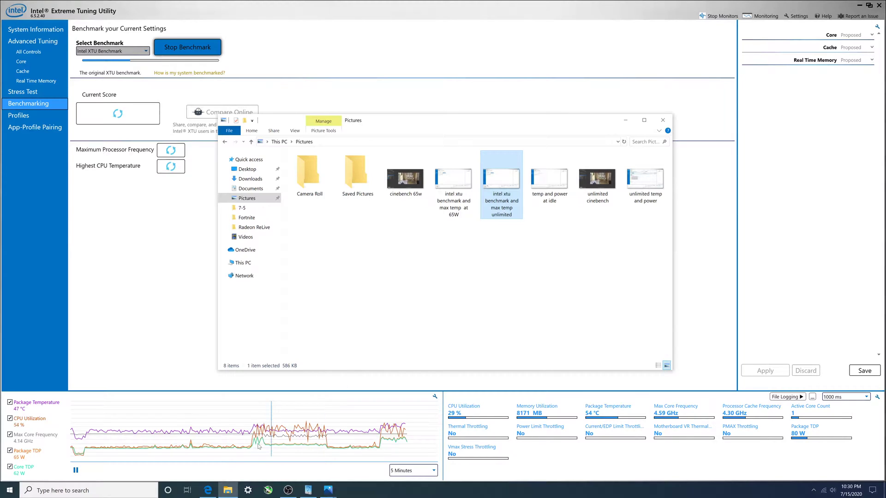
Step: In Edge, switch between the 77th and 73rd percentile i7-10700 UserBenchmark runs
{"action": "left_click", "coordinate": [208, 490]}
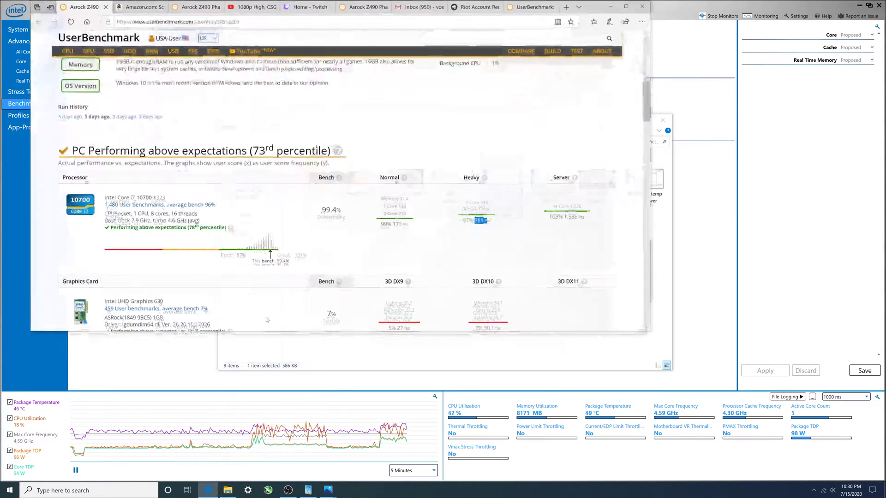
{"action": "left_click", "coordinate": [199, 8]}
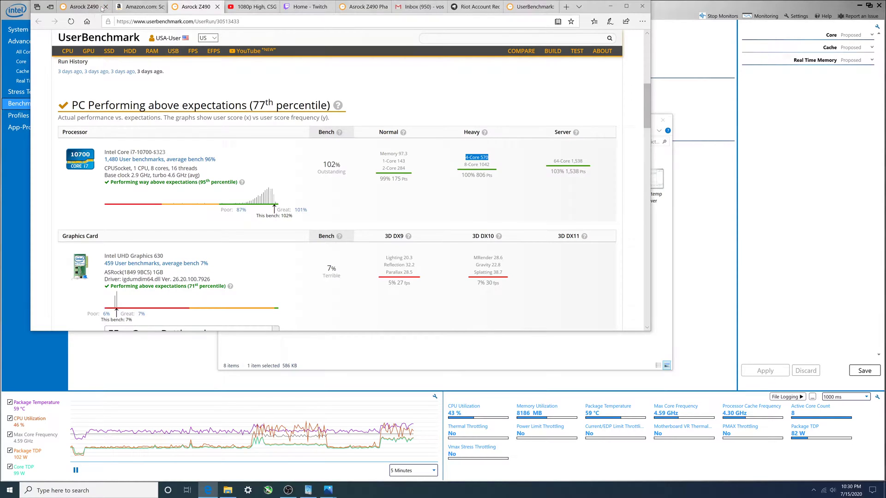
{"action": "left_click", "coordinate": [89, 7]}
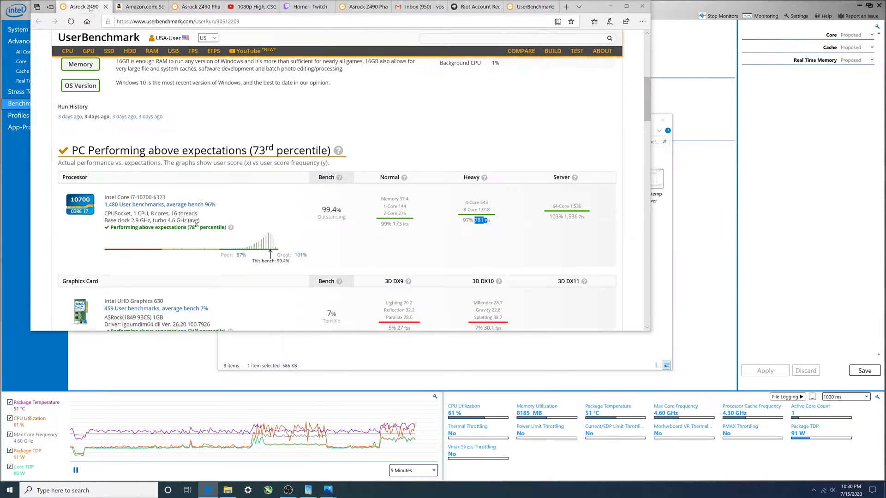
{"action": "left_click", "coordinate": [196, 6]}
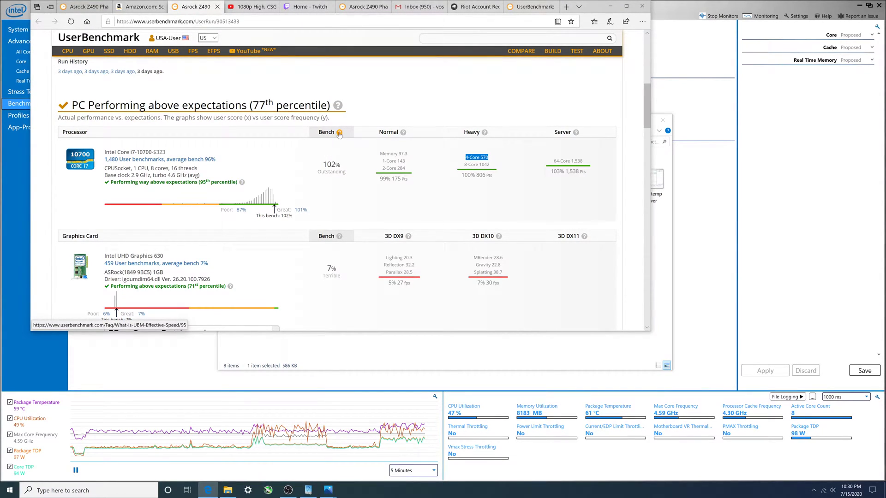
{"action": "mouse_move", "coordinate": [340, 133]}
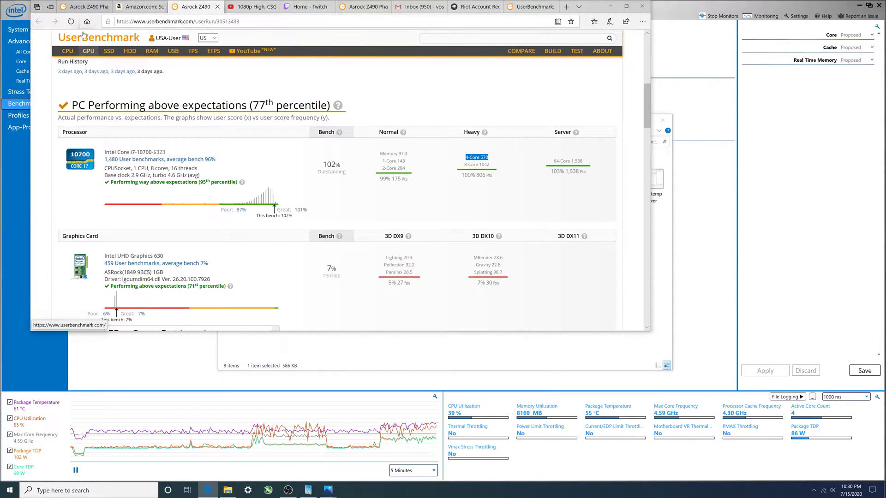
{"action": "left_click", "coordinate": [93, 7]}
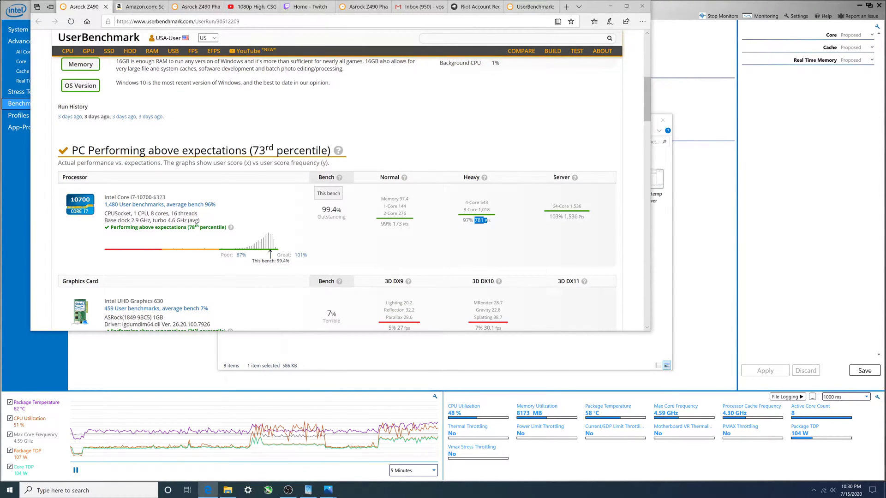
Step: Show and scroll through the Core i9-10900 vs Core i7-10700 comparison
{"action": "key", "text": "ctrl+9"}
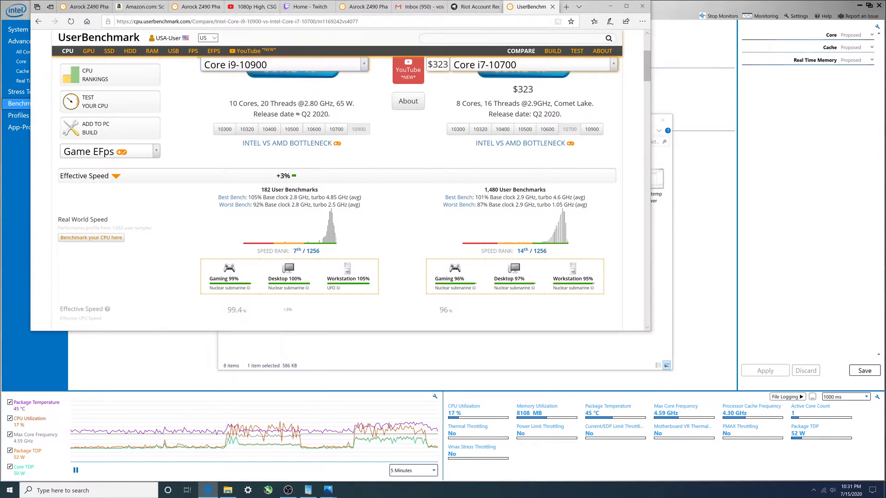
{"action": "scroll", "coordinate": [266, 206], "scroll_direction": "up", "scroll_amount": 2}
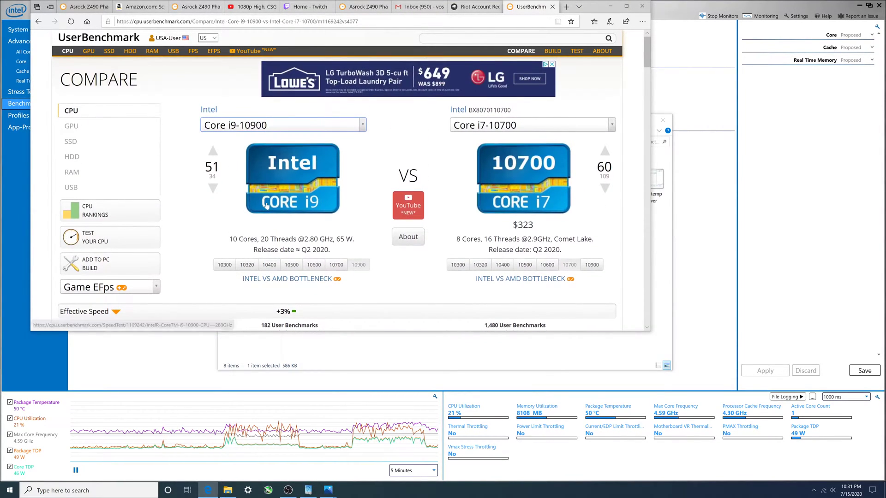
{"action": "scroll", "coordinate": [265, 206], "scroll_direction": "down", "scroll_amount": 1}
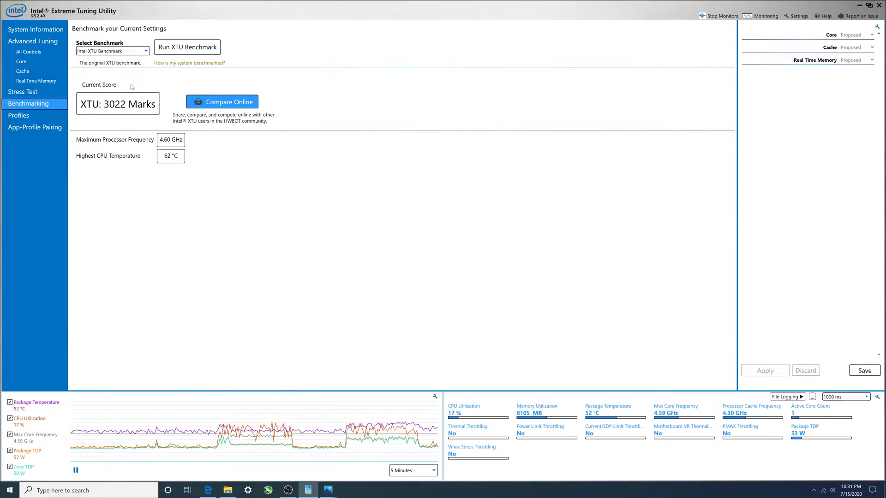
Step: Clear data in the system graph settings and close the dialog
{"action": "left_click", "coordinate": [434, 397]}
{"action": "left_click", "coordinate": [426, 304]}
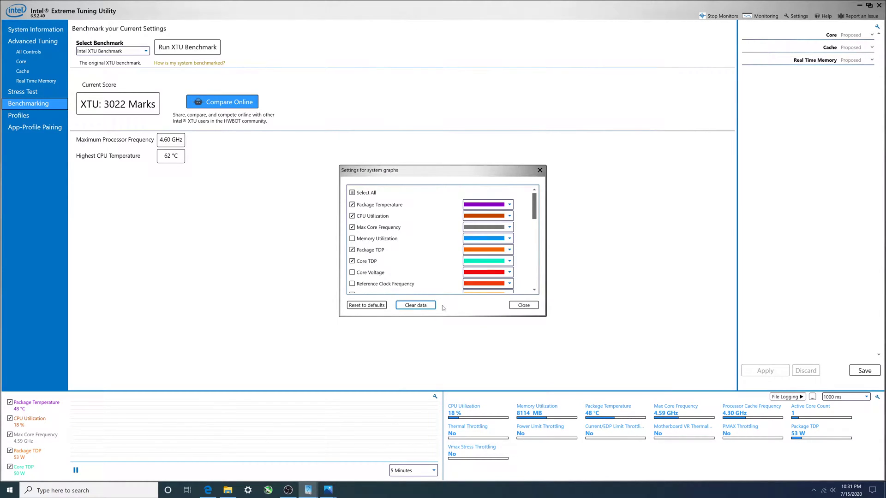
{"action": "left_click", "coordinate": [525, 306]}
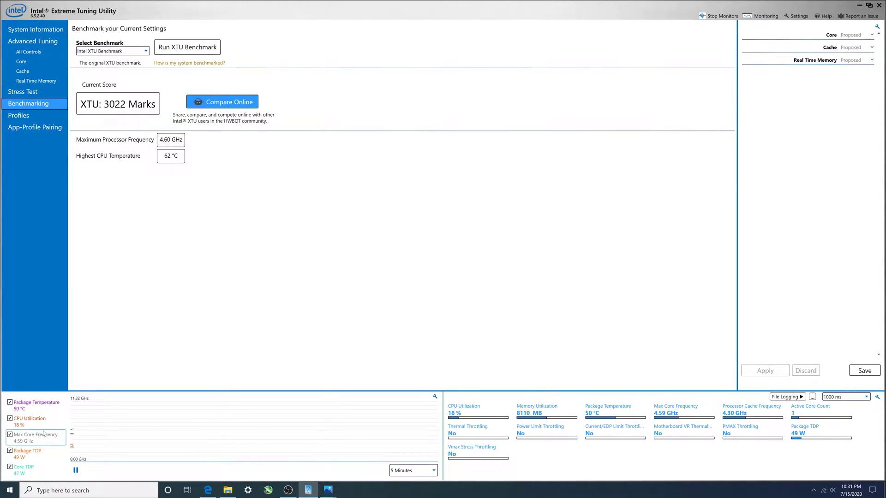
{"action": "mouse_move", "coordinate": [31, 405]}
{"action": "mouse_move", "coordinate": [29, 454]}
Step: Start a new XTU benchmark run and bring the UserBenchmark browser forward
{"action": "left_click", "coordinate": [197, 47]}
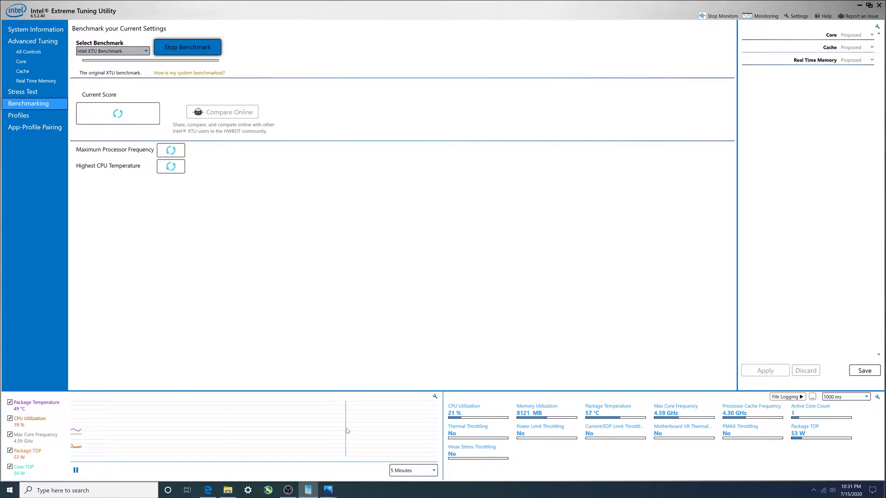
{"action": "left_click", "coordinate": [210, 492]}
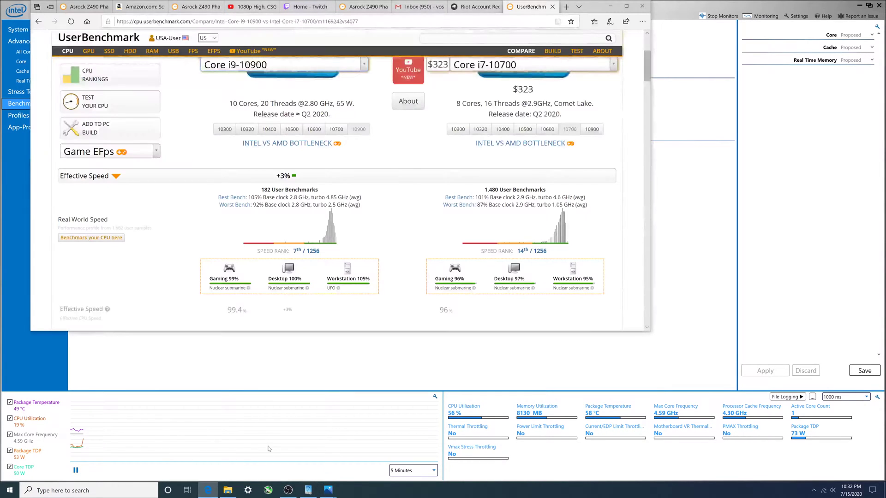
{"action": "scroll", "coordinate": [419, 171], "scroll_direction": "down", "scroll_amount": 1}
{"action": "scroll", "coordinate": [419, 171], "scroll_direction": "up", "scroll_amount": 1}
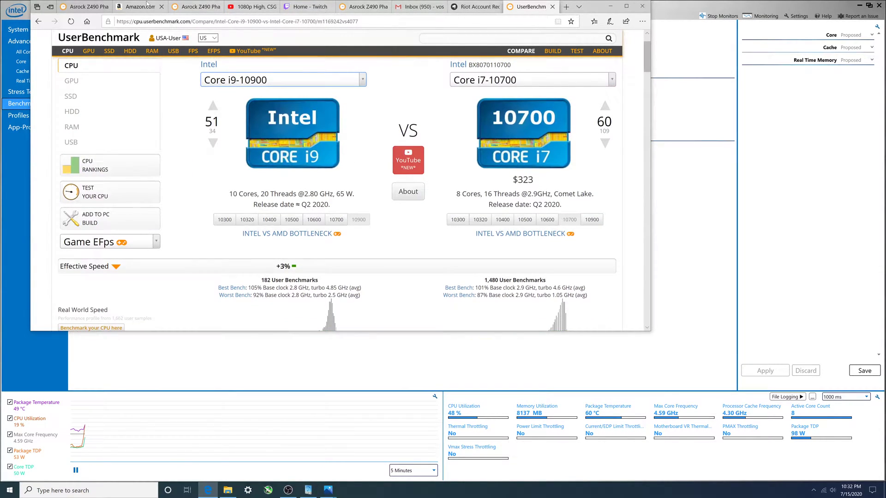
Step: Switch between the 77th and 73rd percentile runs, ending on the 77th (102% processor bench)
{"action": "left_click", "coordinate": [194, 7]}
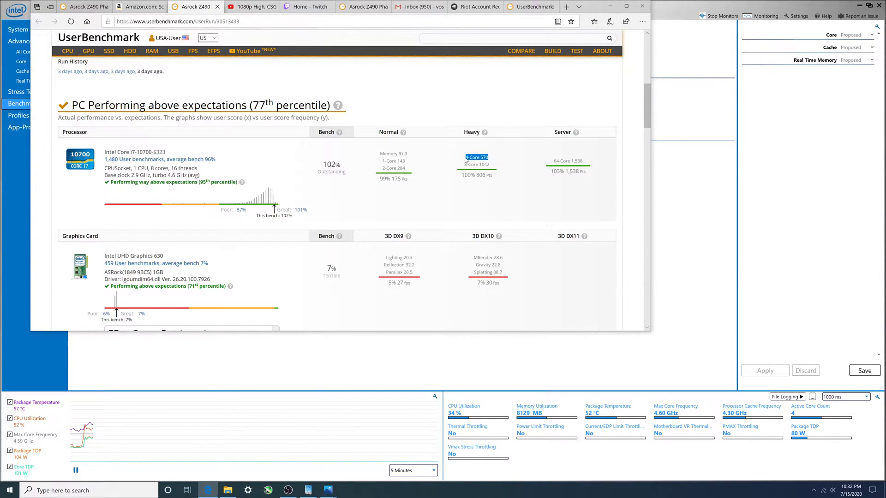
{"action": "left_click", "coordinate": [87, 6]}
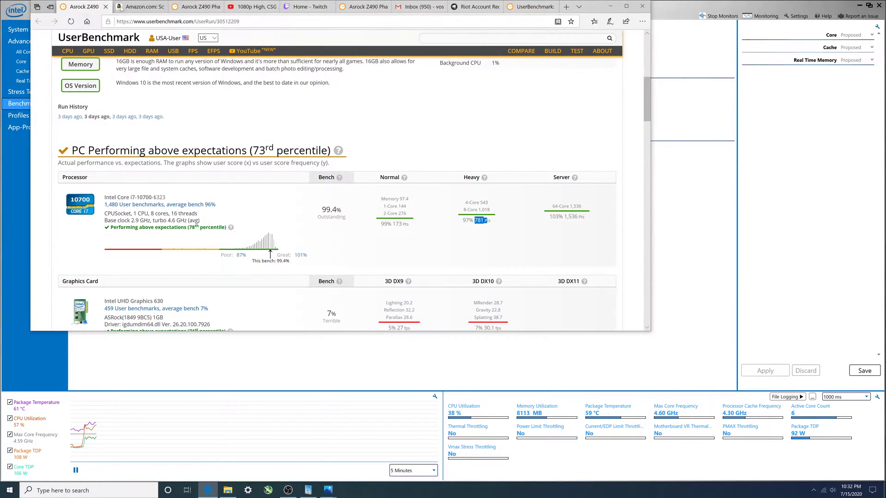
{"action": "left_click", "coordinate": [195, 7]}
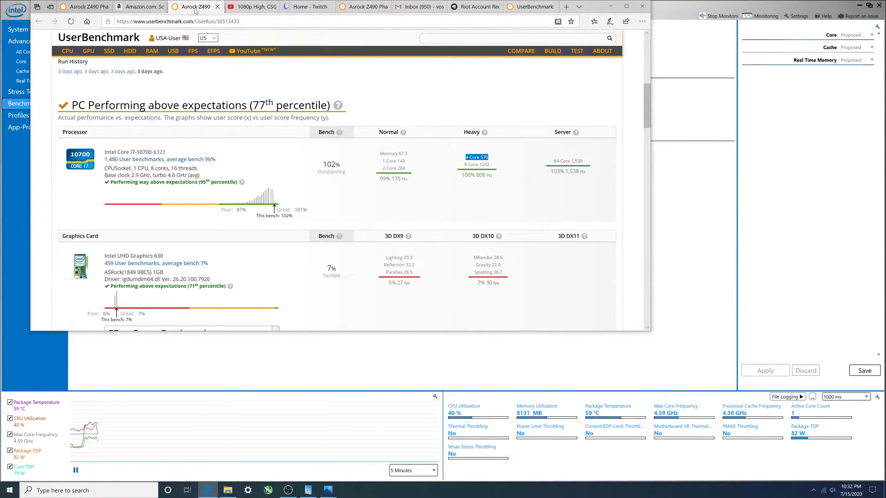
Step: Hide the browser and track Package Temperature until the run ends at 3003 marks, 4.60 GHz, 66 °C
{"action": "left_click", "coordinate": [609, 6]}
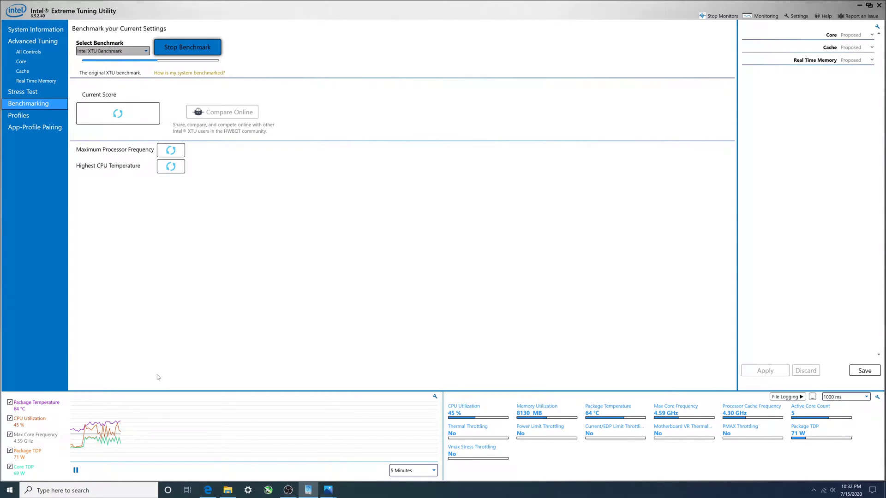
{"action": "left_click", "coordinate": [27, 409]}
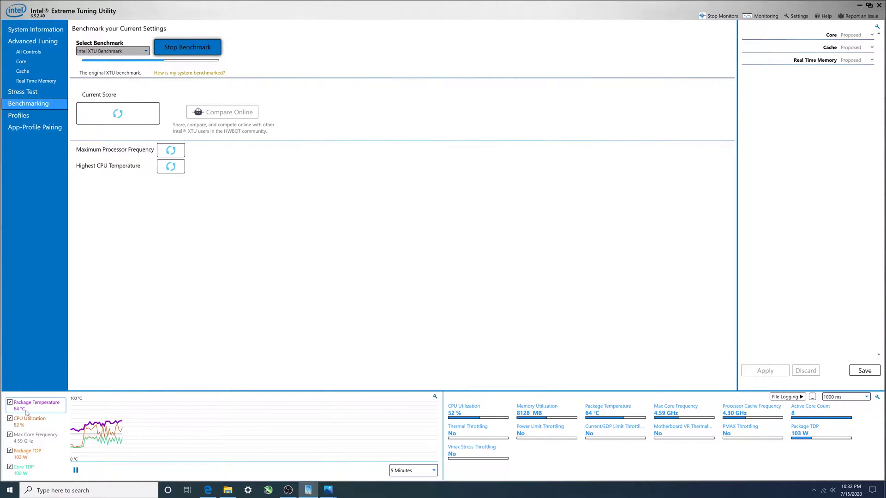
{"action": "mouse_move", "coordinate": [27, 412]}
{"action": "mouse_move", "coordinate": [34, 455]}
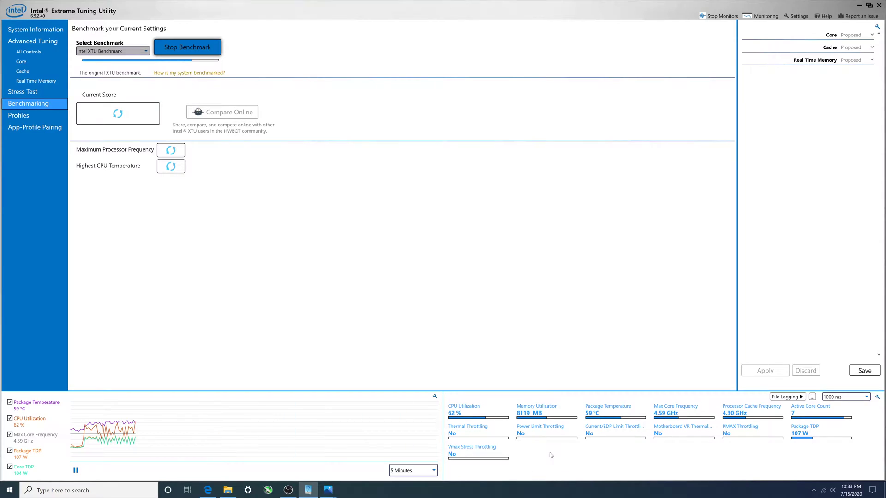
{"action": "mouse_move", "coordinate": [530, 430]}
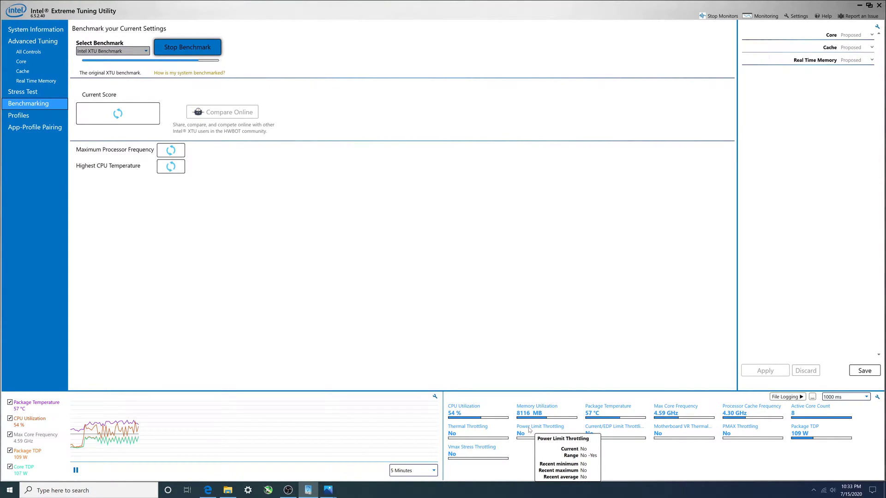
{"action": "mouse_move", "coordinate": [476, 433]}
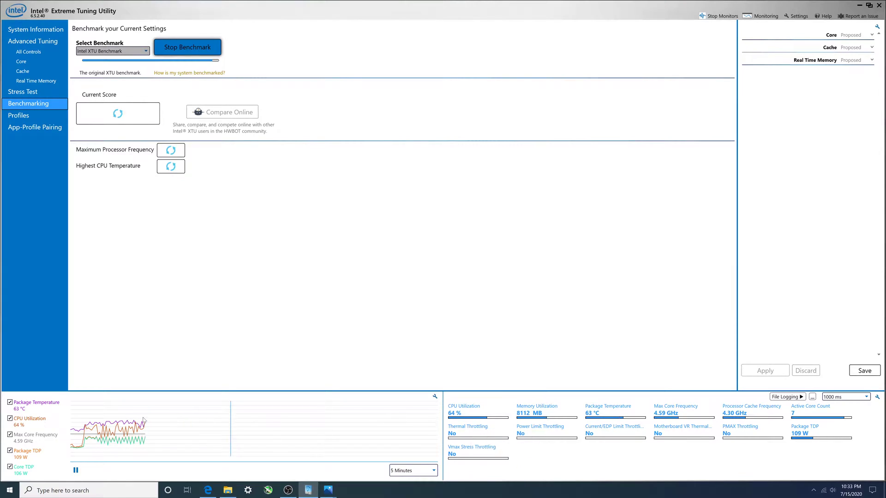
{"action": "mouse_move", "coordinate": [37, 470]}
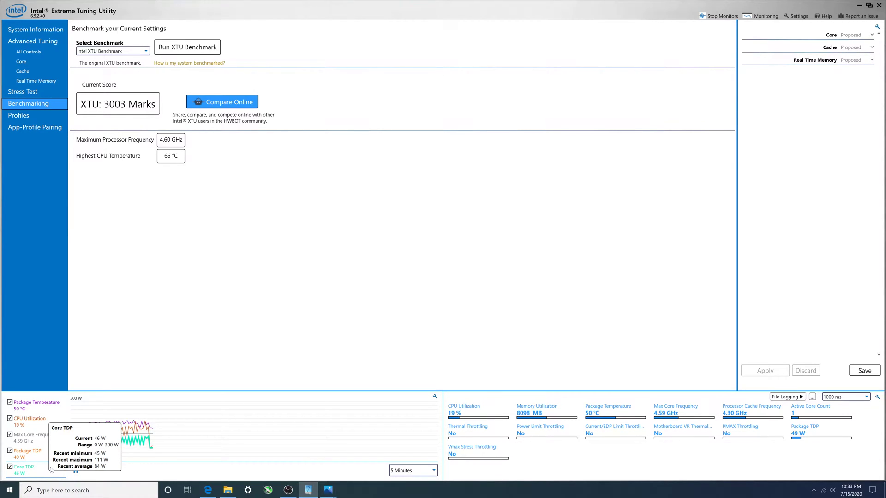
{"action": "left_click", "coordinate": [64, 444]}
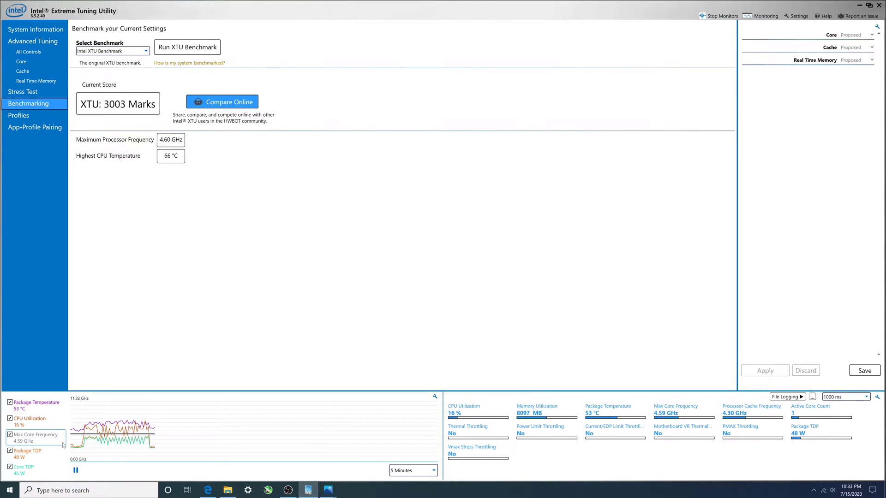